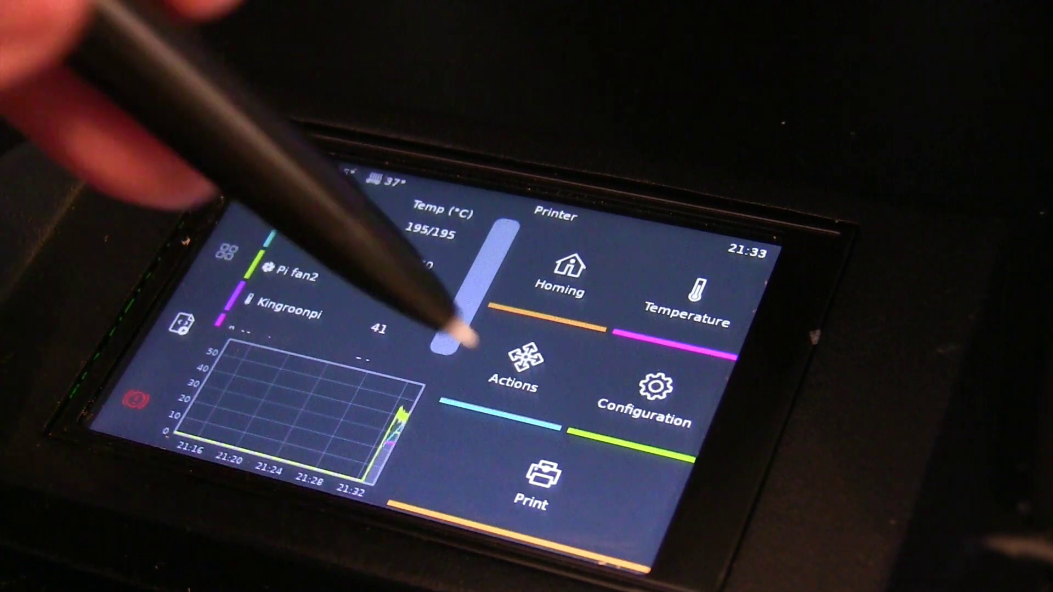
# Start printing the 3DBenchy-violent狂暴 file from the printer's stored print files
pyautogui.click(538, 477)
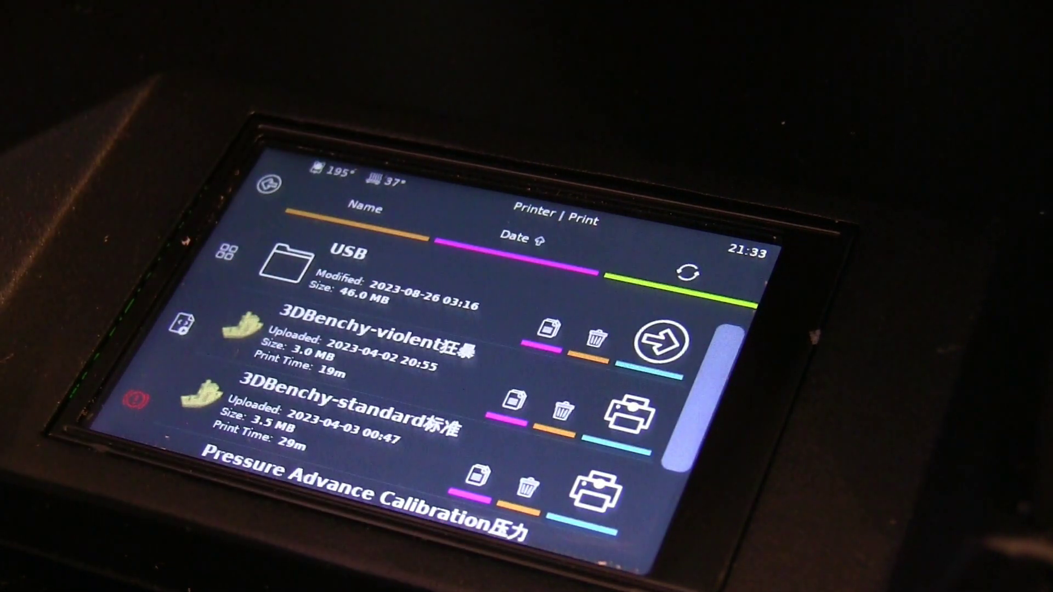
pyautogui.click(655, 351)
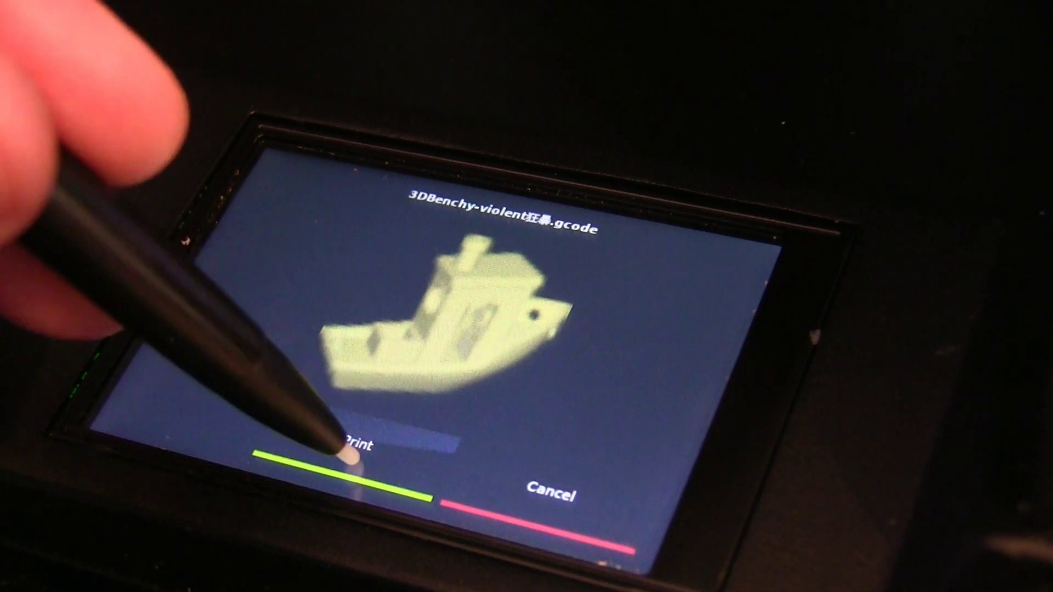
pyautogui.click(346, 454)
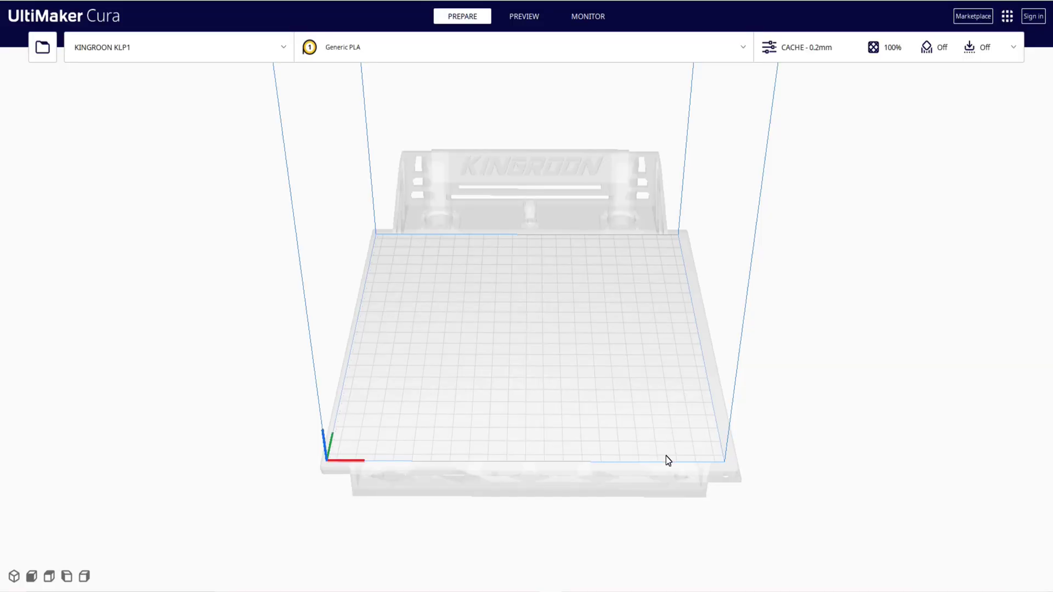
# Switch to UltiMaker Cura, load the KK_paint palette model onto the KINGROON KLP1 build plate and select it
pyautogui.moveTo(667, 463)
pyautogui.mouseDown(button='right')
pyautogui.moveTo(674, 390)
pyautogui.moveTo(685, 404)
pyautogui.moveTo(834, 421)
pyautogui.moveTo(752, 434)
pyautogui.moveTo(649, 499)
pyautogui.moveTo(667, 463)
pyautogui.mouseUp(button='right')
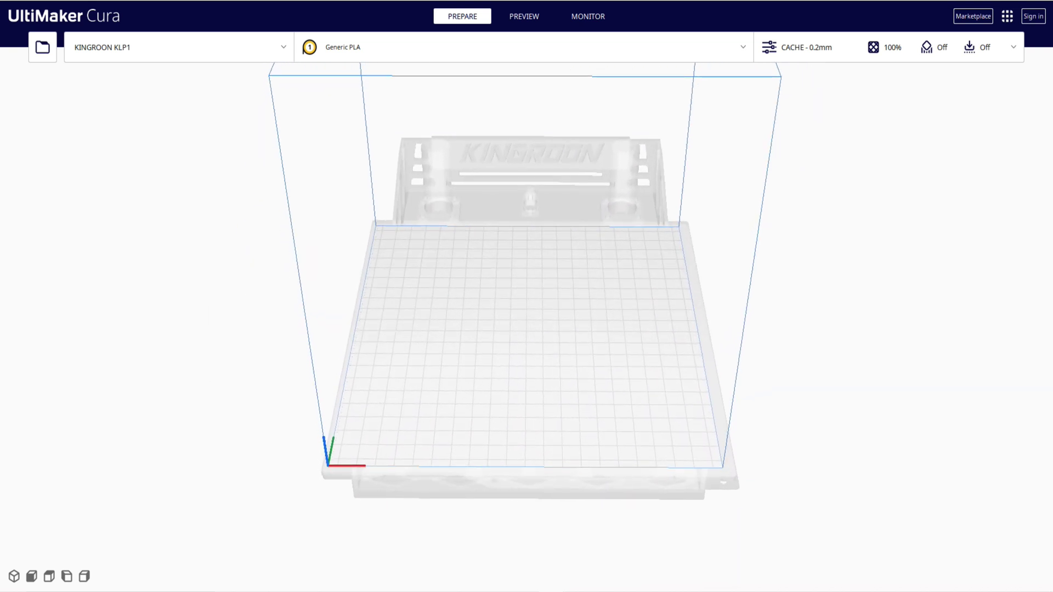
pyautogui.moveTo(1045, 447)
pyautogui.mouseDown()
pyautogui.moveTo(754, 414)
pyautogui.moveTo(517, 366)
pyautogui.mouseUp()
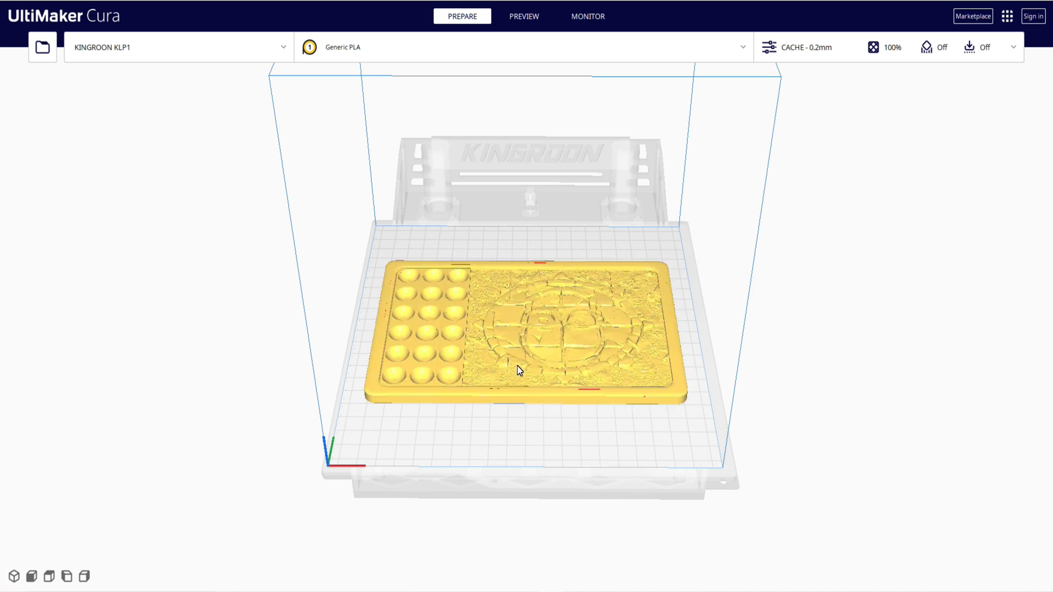
pyautogui.moveTo(423, 434); pyautogui.dragTo(426, 488, button='right')
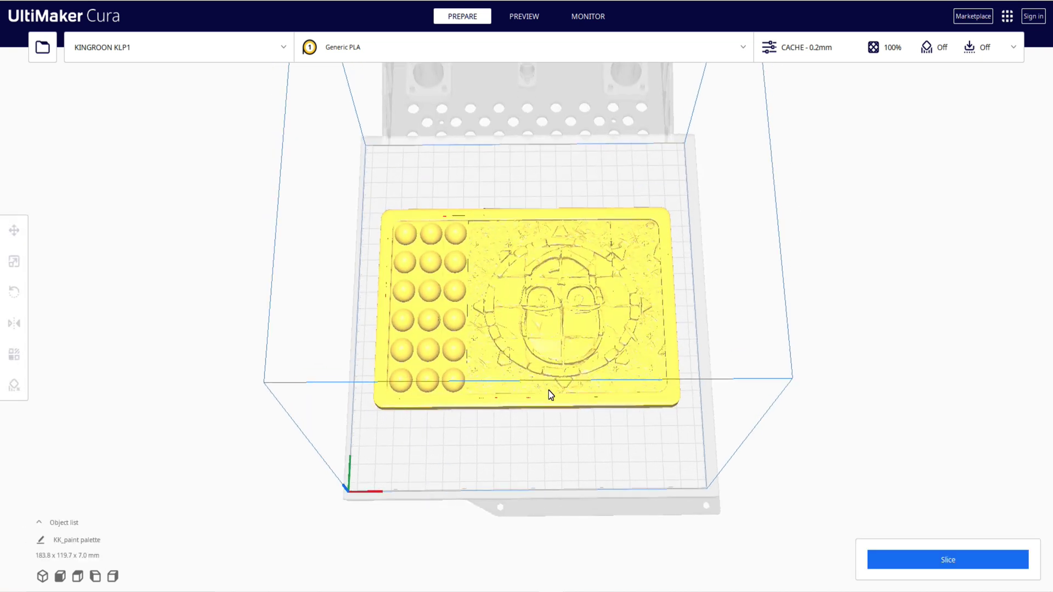
pyautogui.scroll(5, 554, 387)
pyautogui.moveTo(344, 414); pyautogui.dragTo(459, 384, button='right')
pyautogui.click(460, 384)
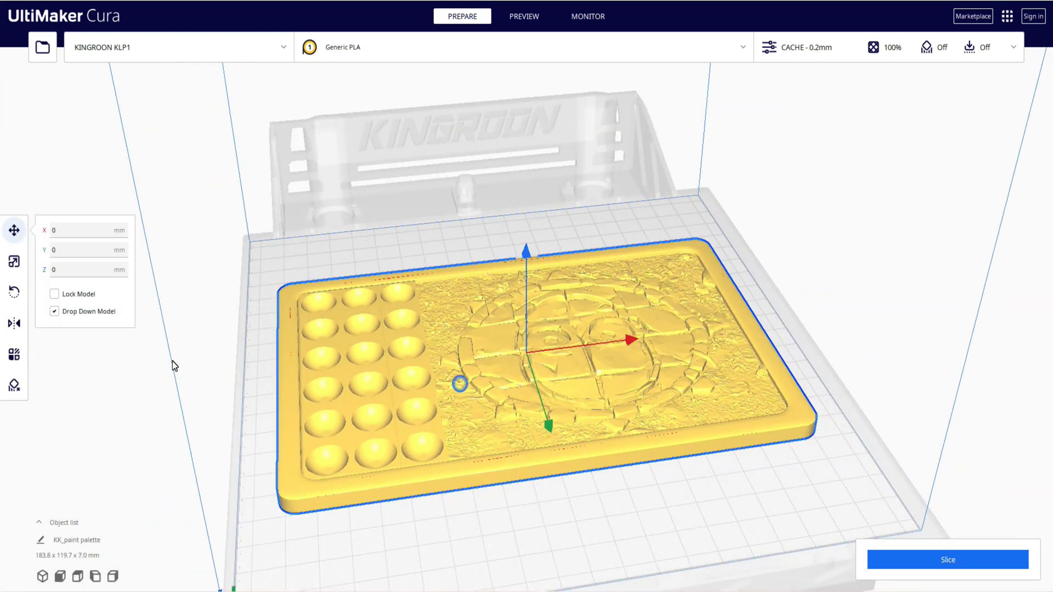
# Look at the Scale and Mirror tools for the selected paint palette model
pyautogui.click(15, 264)
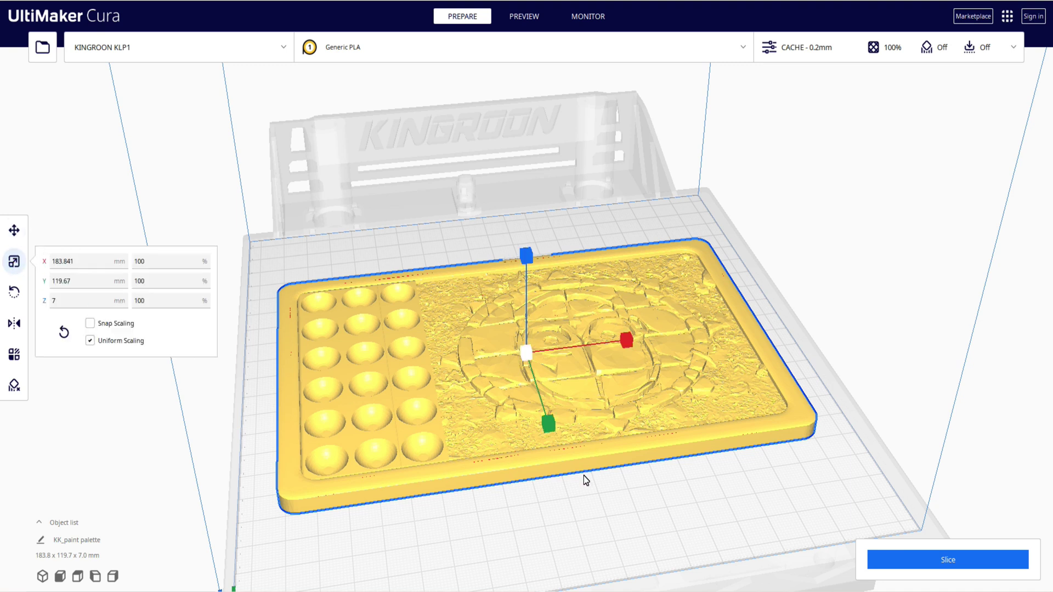
pyautogui.moveTo(581, 477)
pyautogui.mouseDown(button='right')
pyautogui.moveTo(580, 430)
pyautogui.moveTo(565, 472)
pyautogui.mouseUp(button='right')
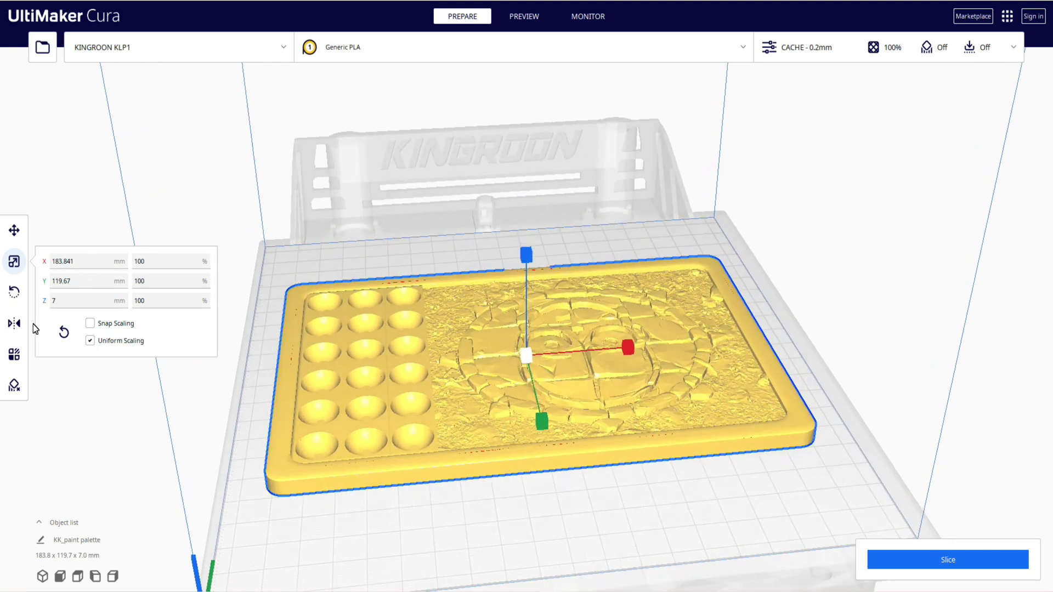
pyautogui.click(15, 325)
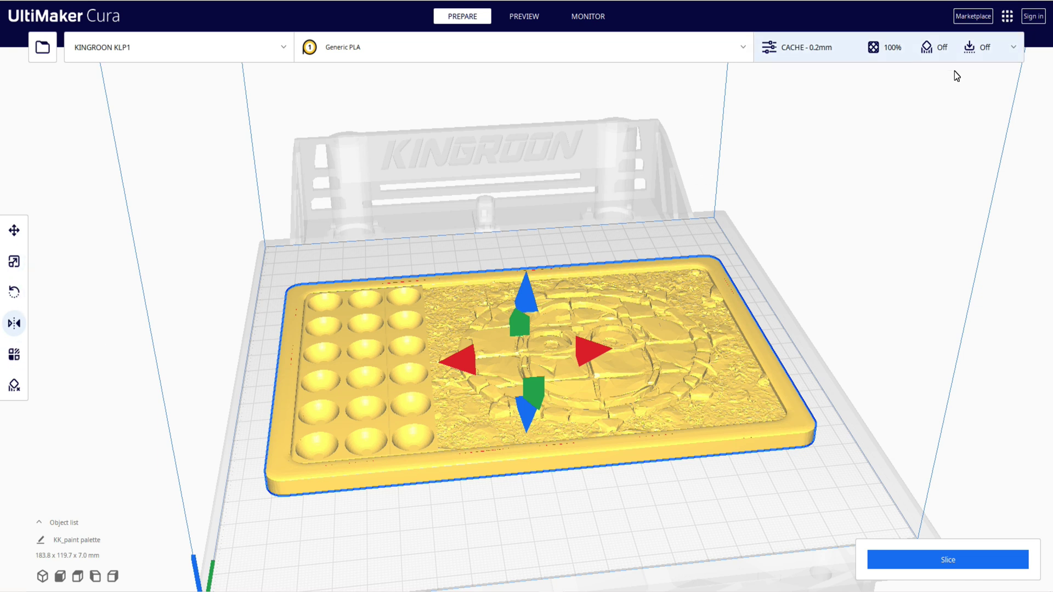
# Review the CACHE profile's print settings from layer height through infill, temperatures and print speed, and close them
pyautogui.click(1016, 53)
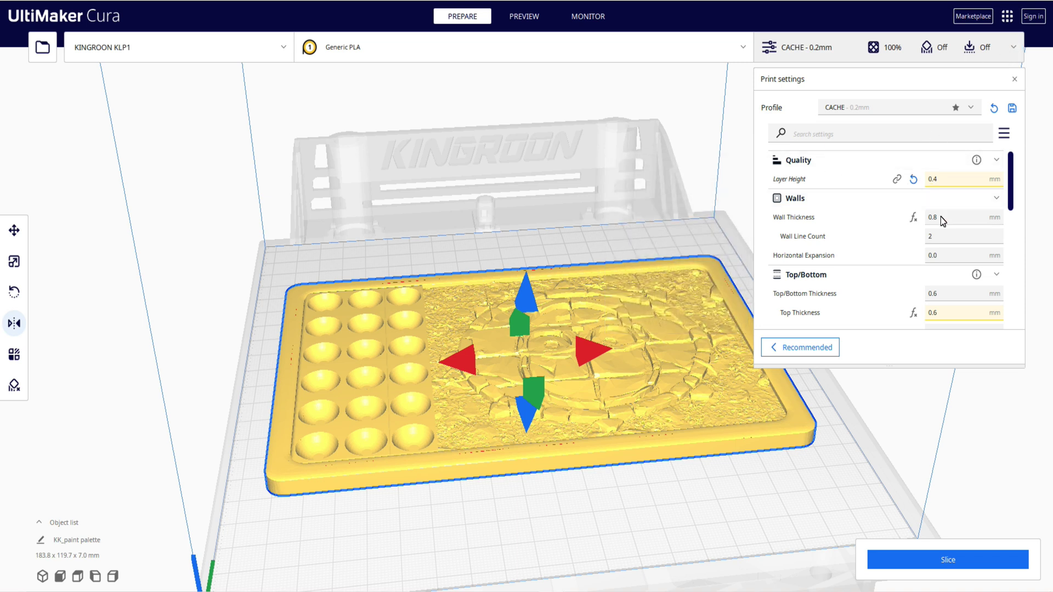
pyautogui.moveTo(1015, 184); pyautogui.dragTo(1007, 267)
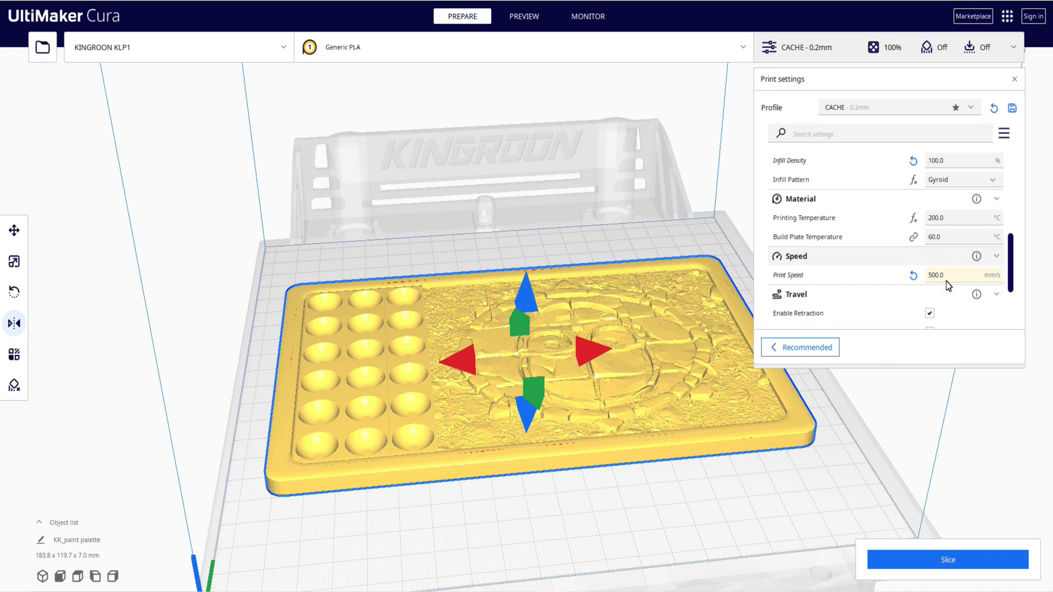
pyautogui.moveTo(949, 282)
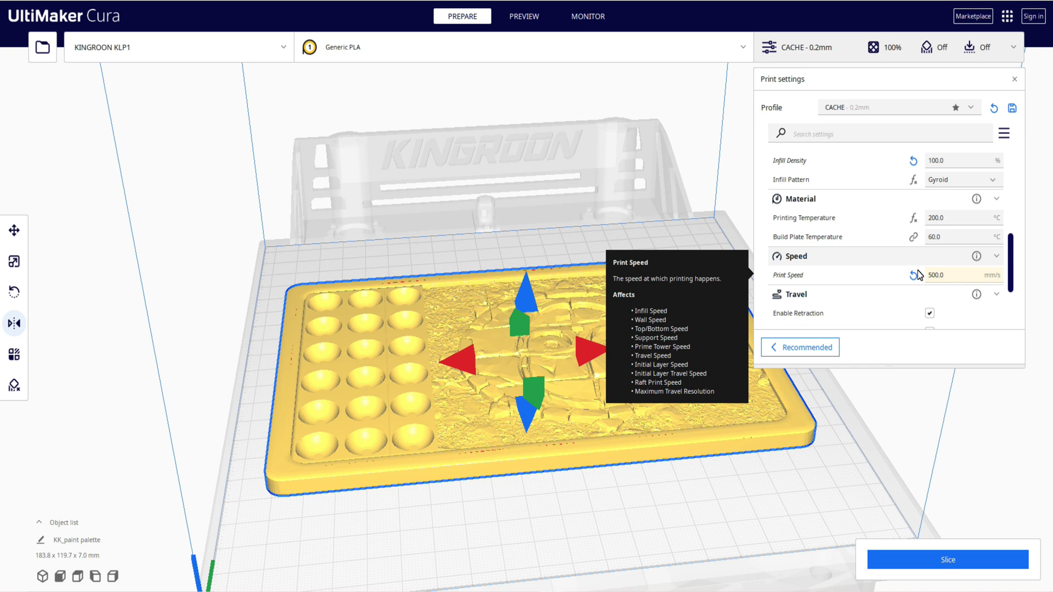
pyautogui.moveTo(1013, 272)
pyautogui.mouseDown()
pyautogui.moveTo(1011, 305)
pyautogui.moveTo(1012, 273)
pyautogui.mouseUp()
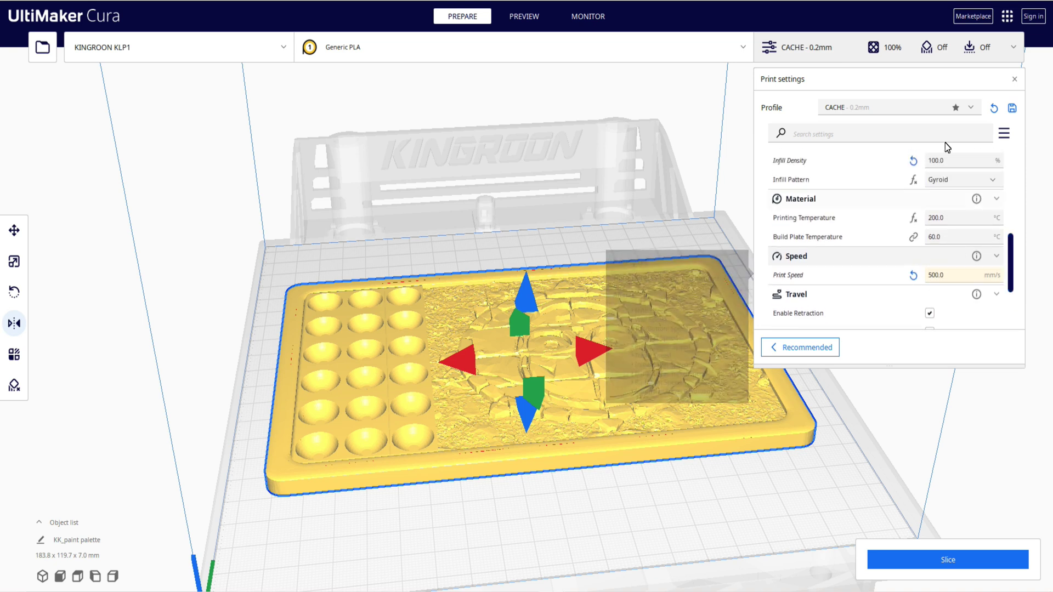
pyautogui.click(1016, 81)
# Inspect the paint palette model from several sides and activate the Move tool
pyautogui.moveTo(840, 262); pyautogui.dragTo(835, 293, button='right')
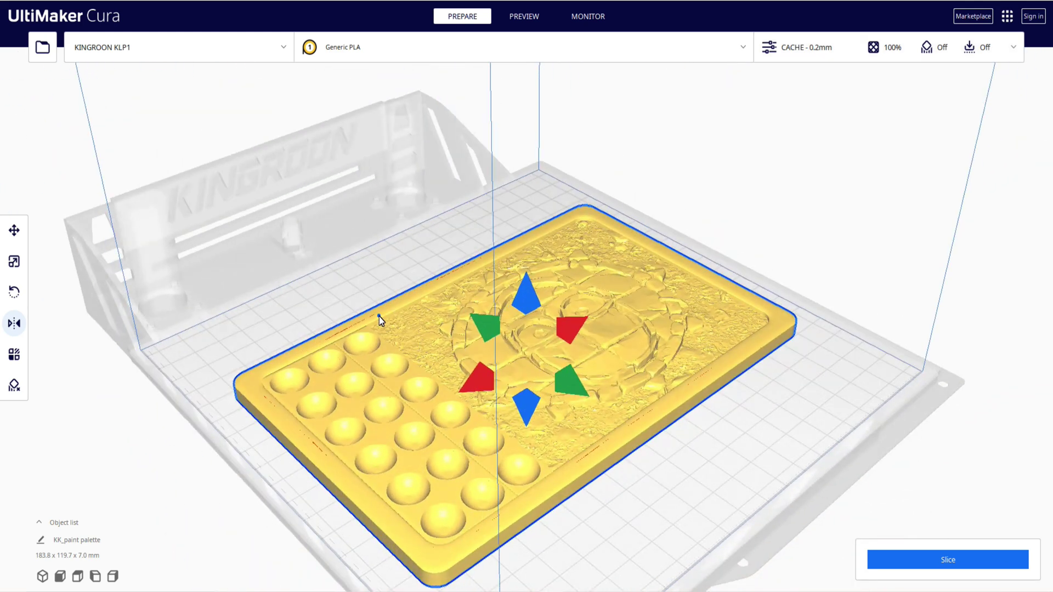
pyautogui.moveTo(379, 317); pyautogui.dragTo(748, 360, button='right')
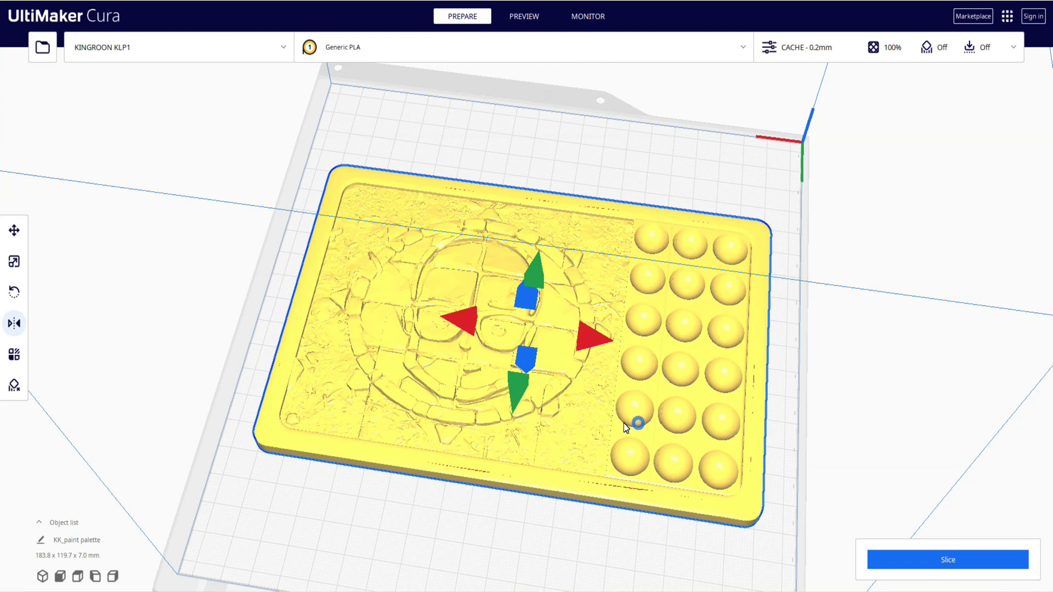
pyautogui.click(12, 231)
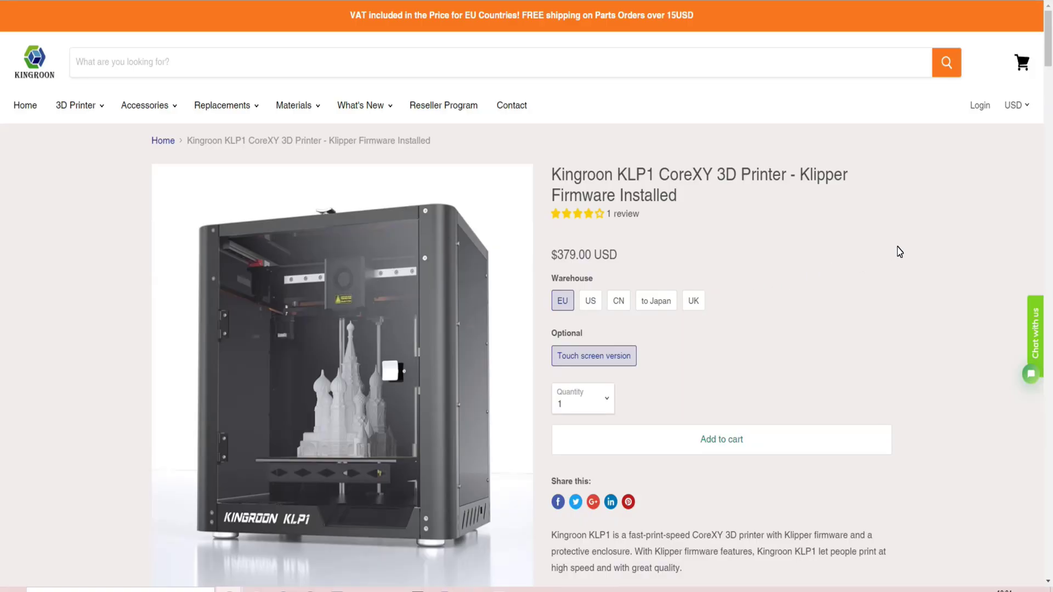
# Switch to the Kingroon web shop and read the KLP1 CoreXY 3D printer's product description down to Auto Bed Leveling
pyautogui.scroll(-2, 900, 266)
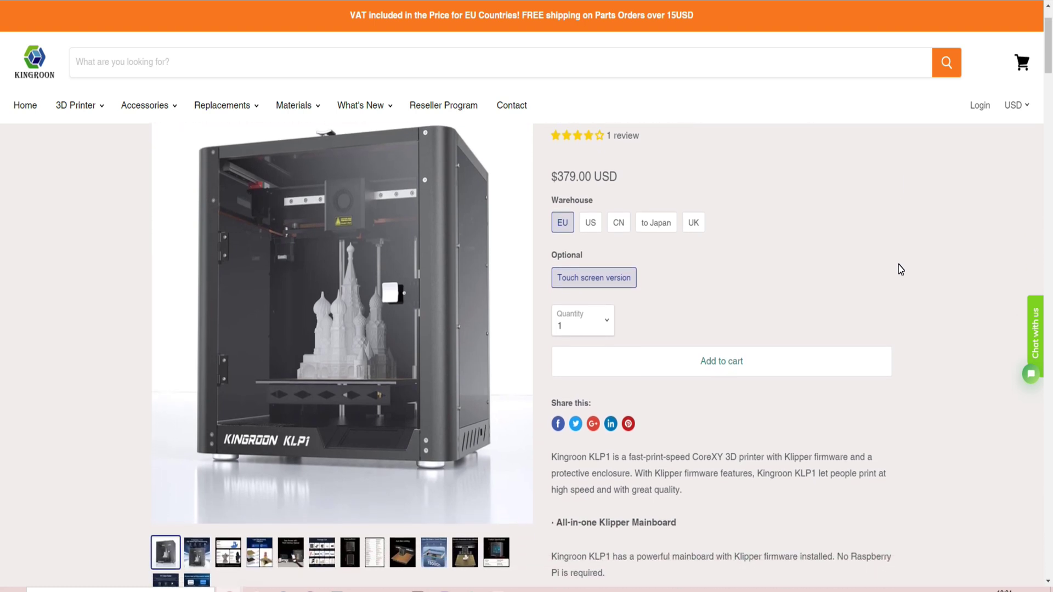
pyautogui.scroll(-3, 900, 269)
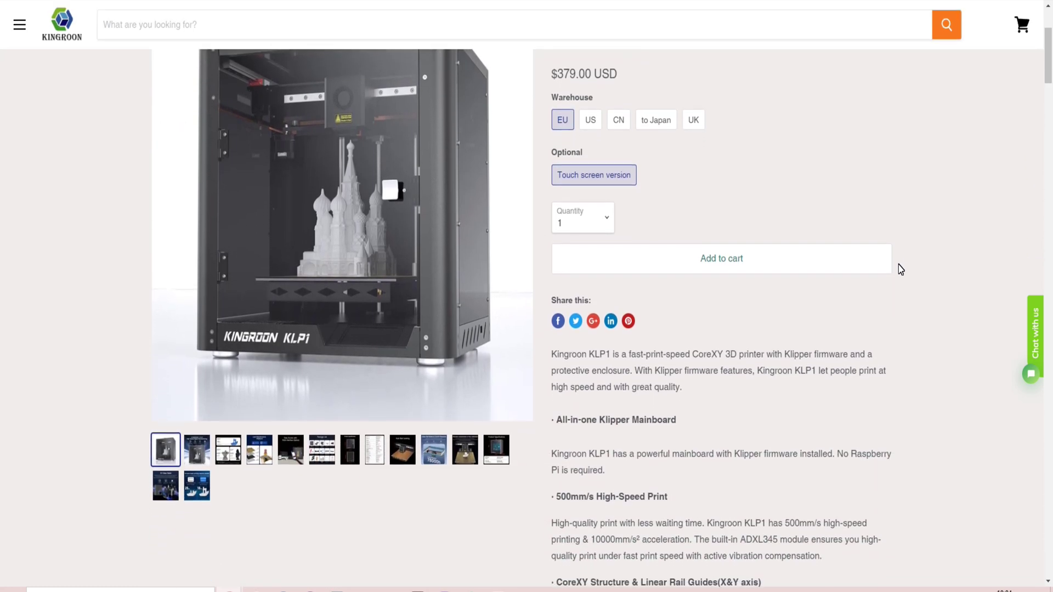
pyautogui.scroll(-3, 900, 269)
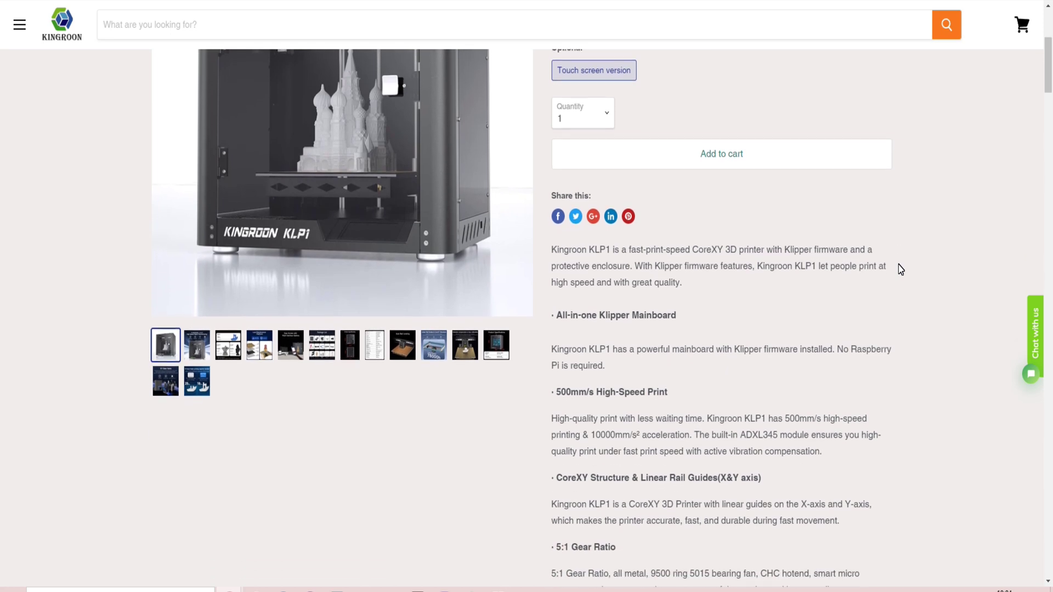
pyautogui.scroll(-3, 900, 269)
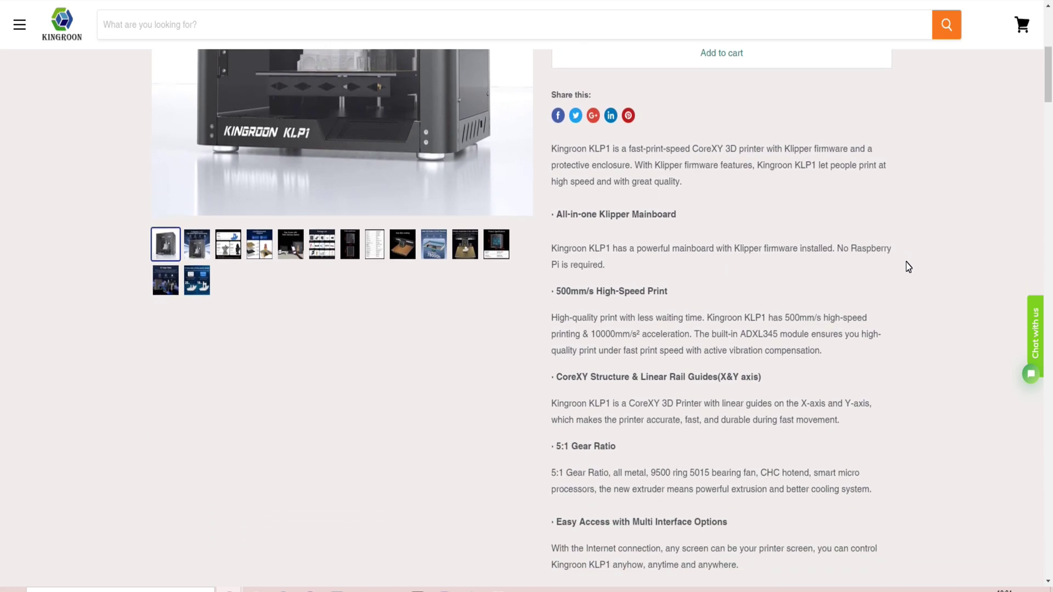
pyautogui.scroll(-2, 909, 267)
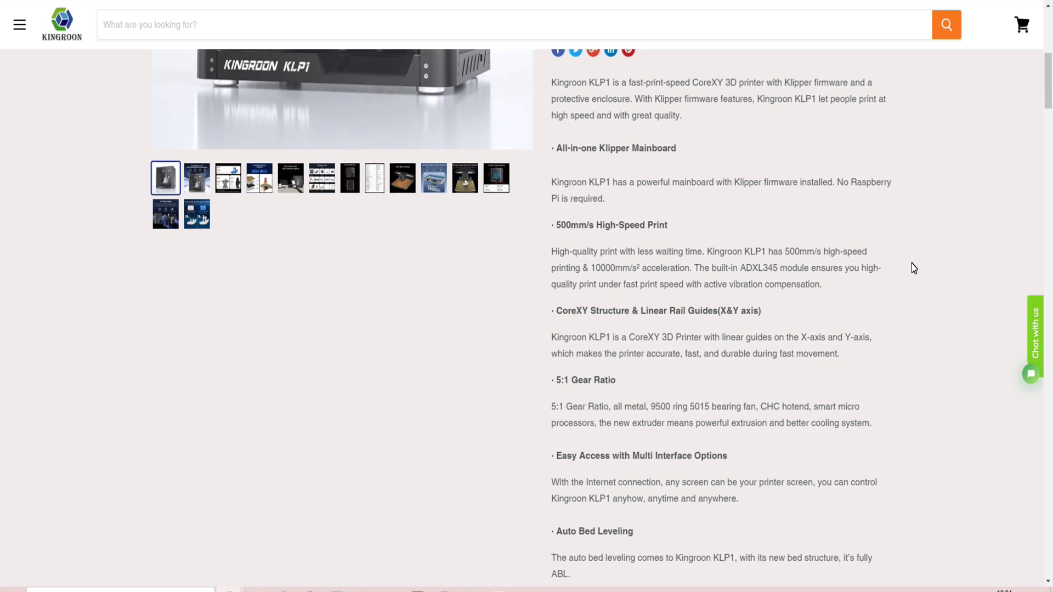
pyautogui.scroll(-3, 914, 267)
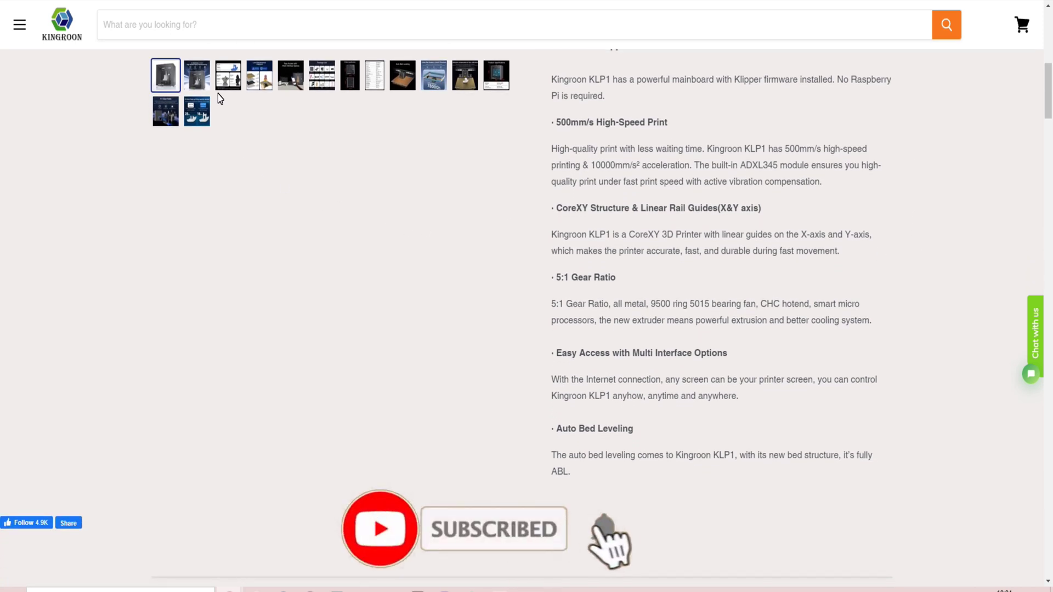
# View the product image comparing print times for the Benchy, Hulk Bust and DV Bust models
pyautogui.click(228, 77)
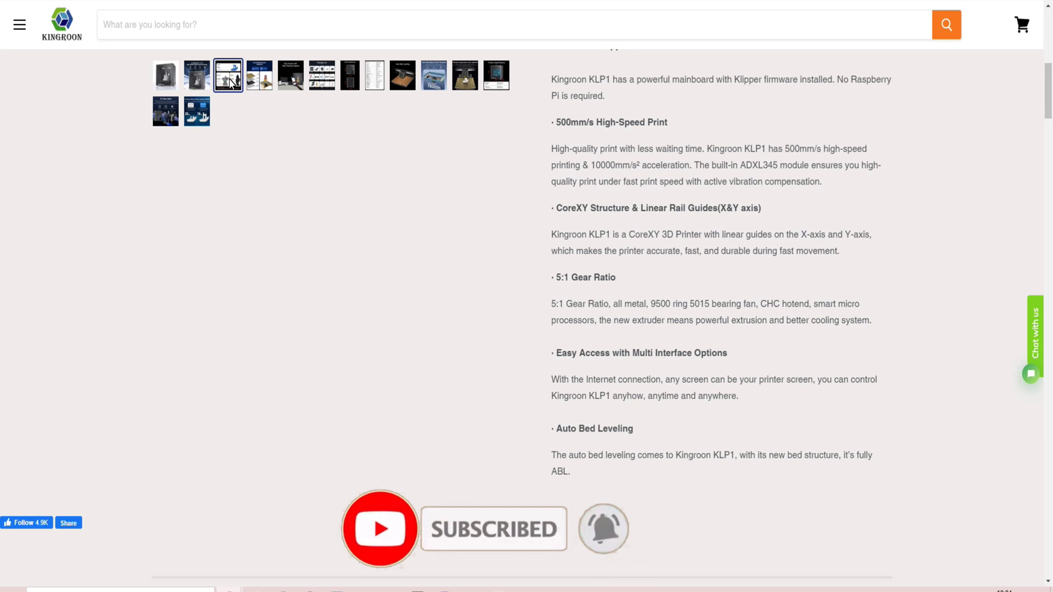
pyautogui.scroll(10, 380, 234)
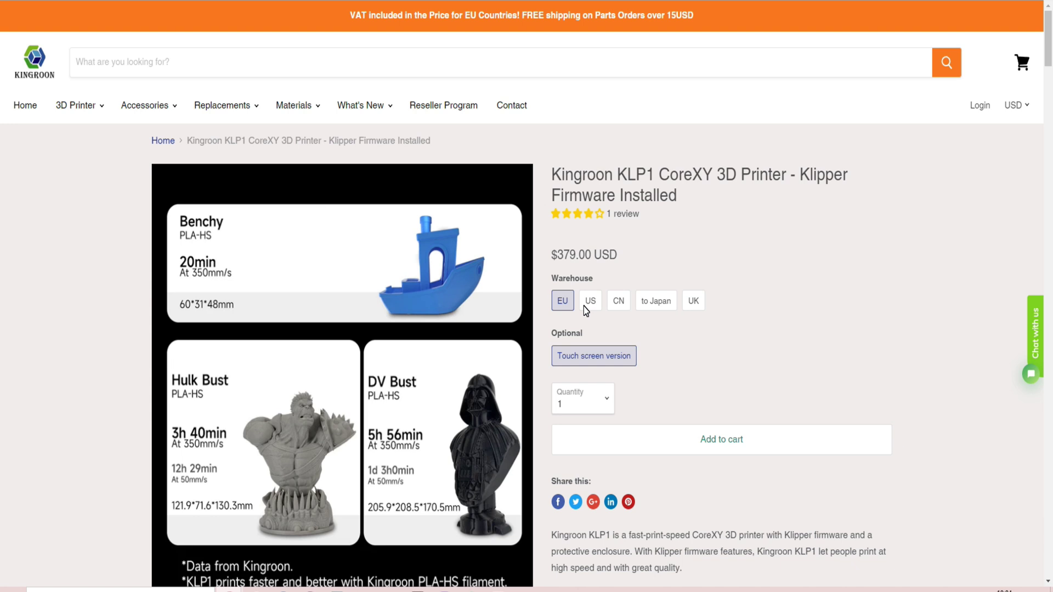
pyautogui.scroll(-1, 585, 310)
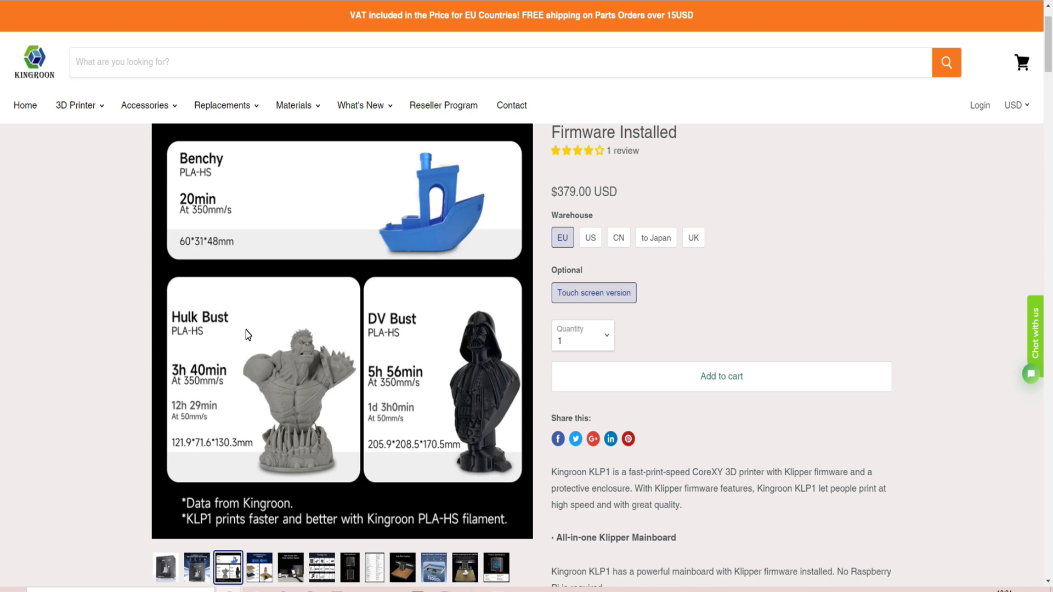
# Display the KLP1 specification table image and read it through to the print size
pyautogui.click(373, 570)
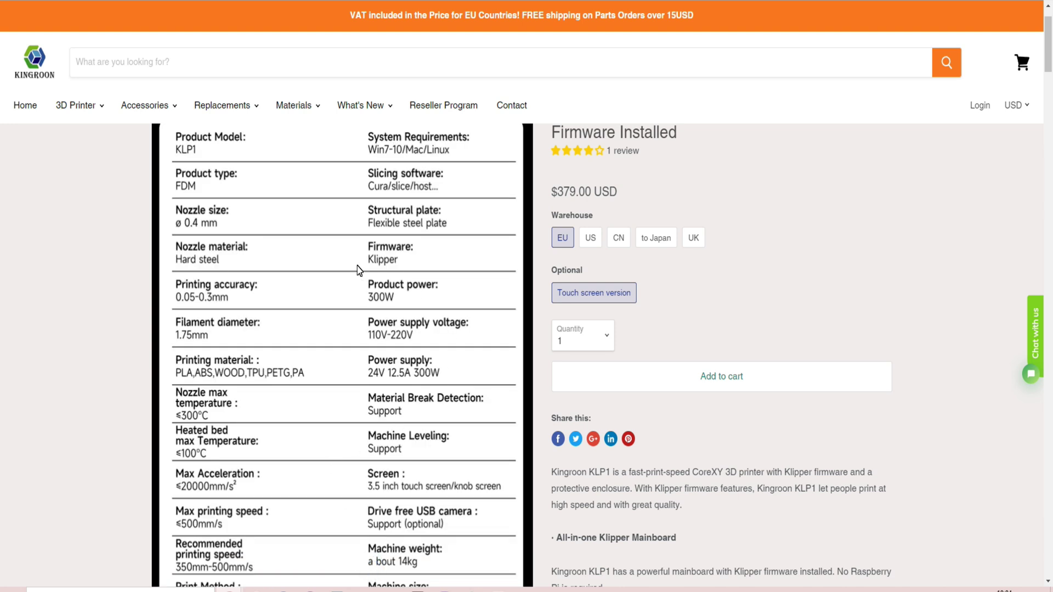
pyautogui.scroll(-1, 387, 317)
pyautogui.scroll(-3, 387, 317)
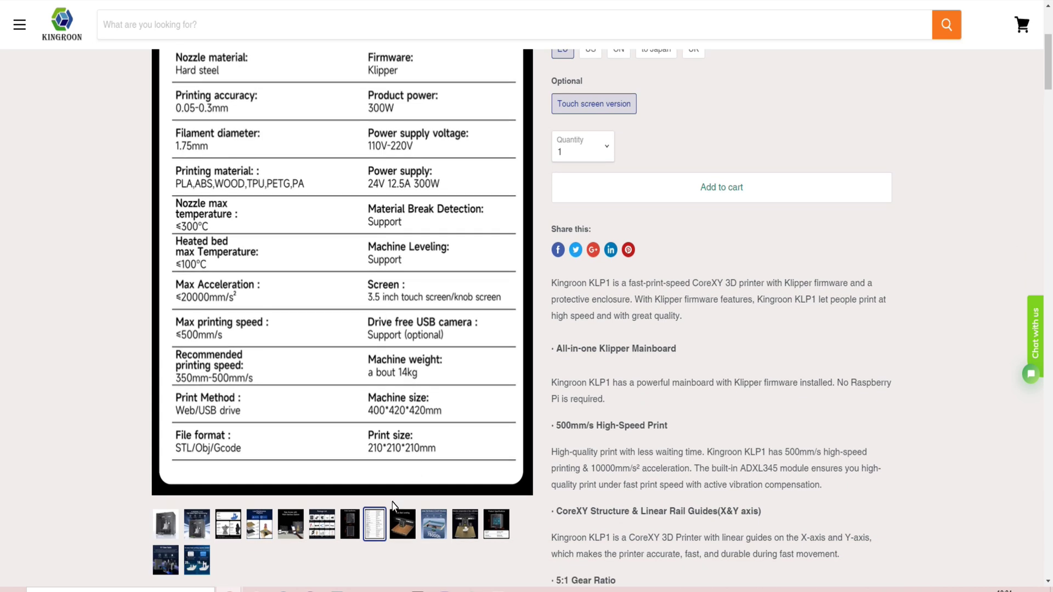
# View the Package List image and the image comparing Quick mode with Berserk Mode
pyautogui.click(325, 536)
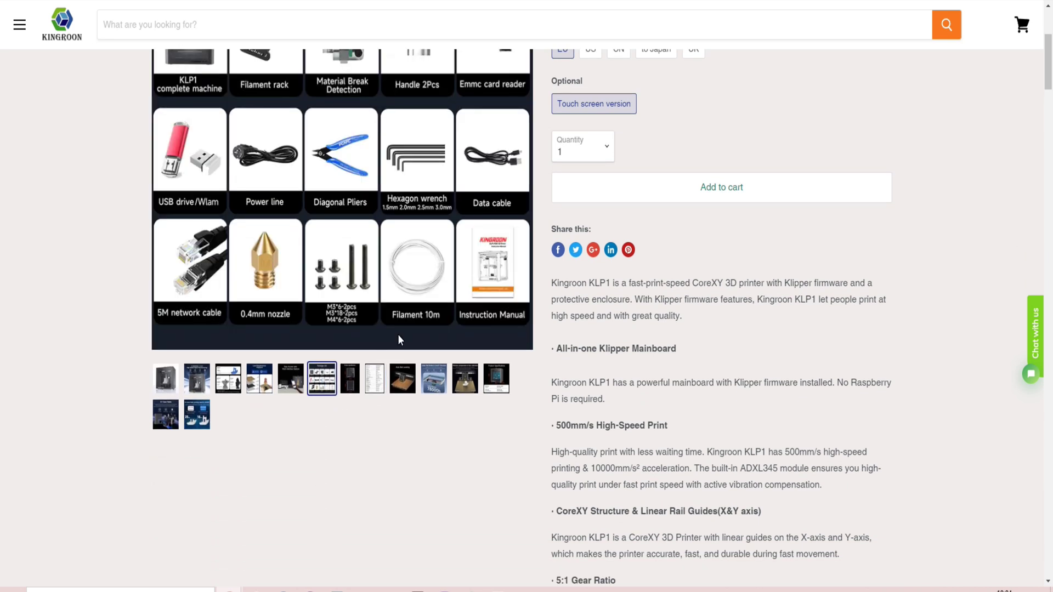
pyautogui.scroll(3, 397, 334)
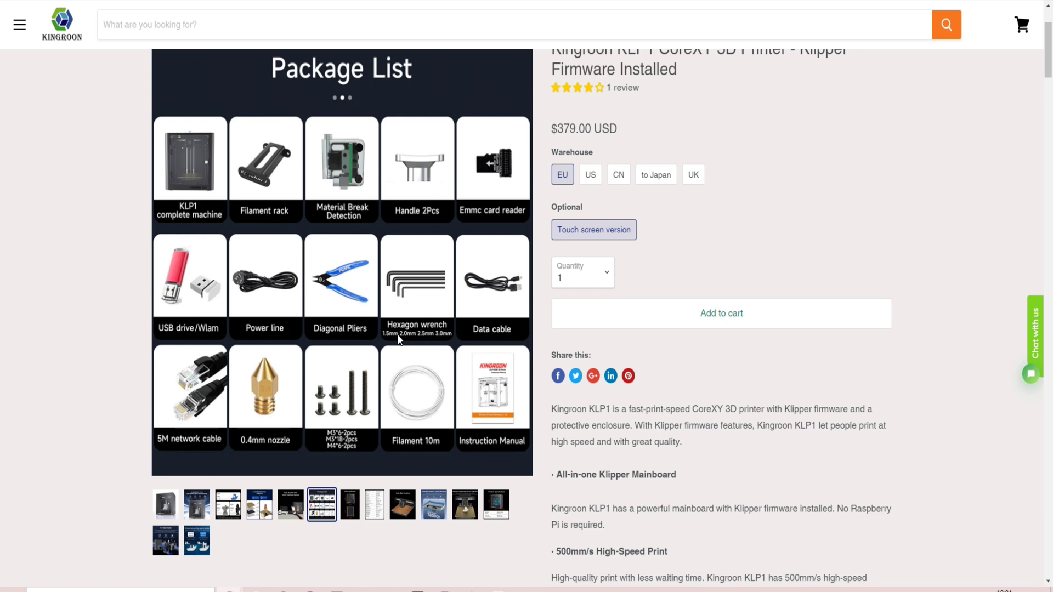
pyautogui.click(202, 550)
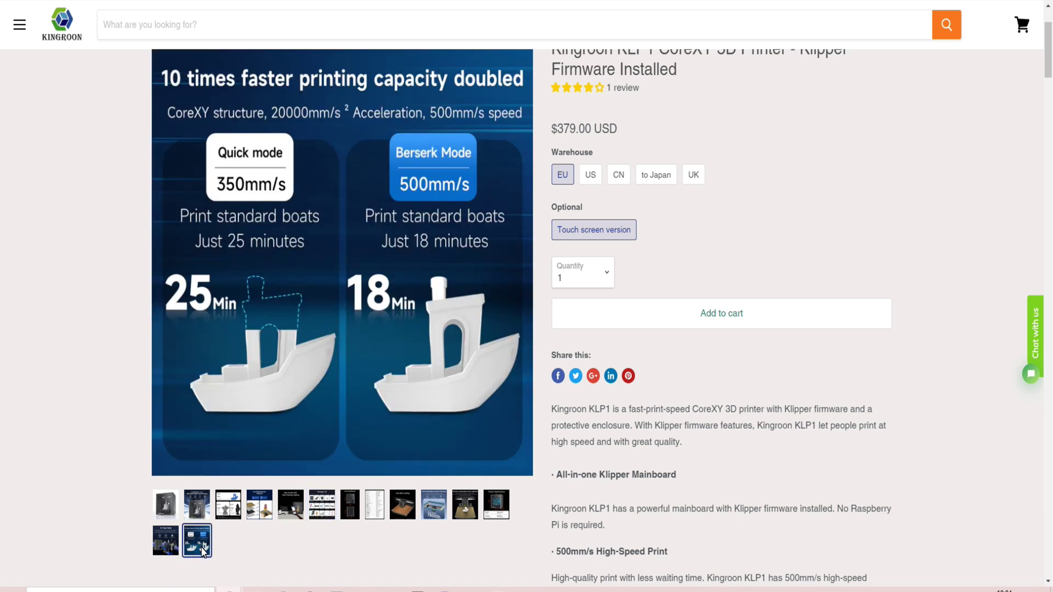